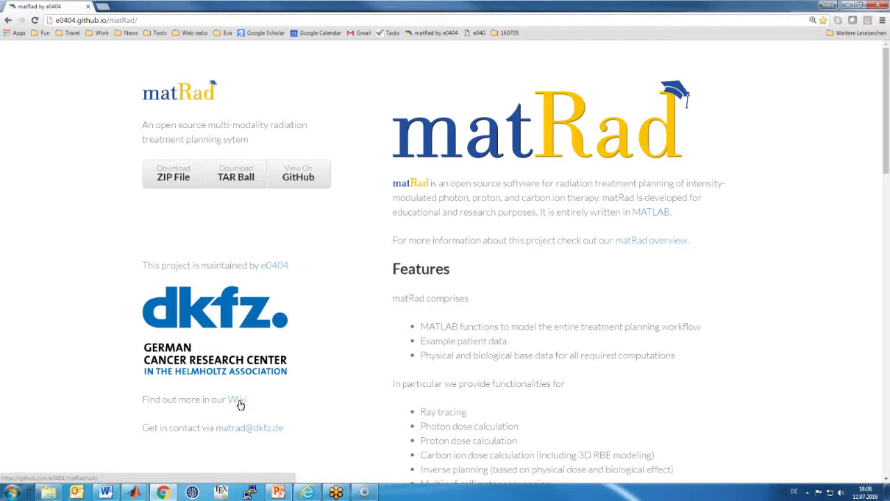
Open the matRad GitHub wiki Home page (github.com/e0404/matRad/wiki) from the homepage.
{"action": "left_click", "coordinate": [237, 403]}
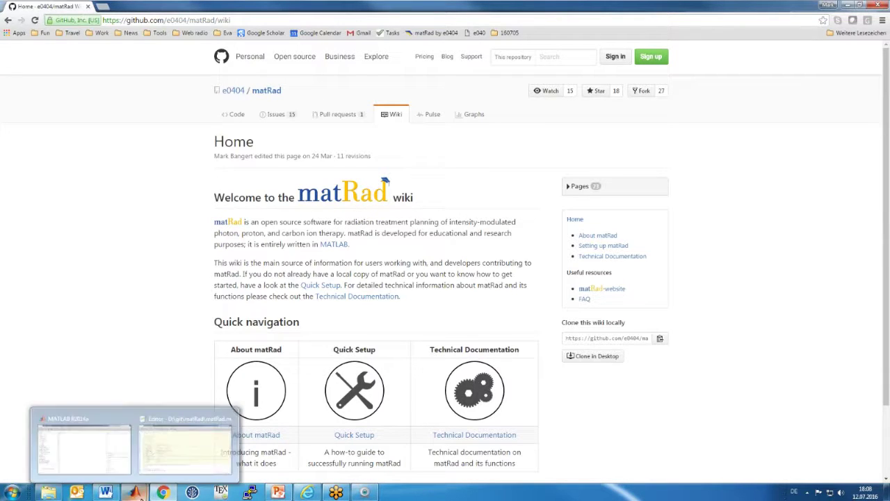
{"action": "mouse_move", "coordinate": [57, 472]}
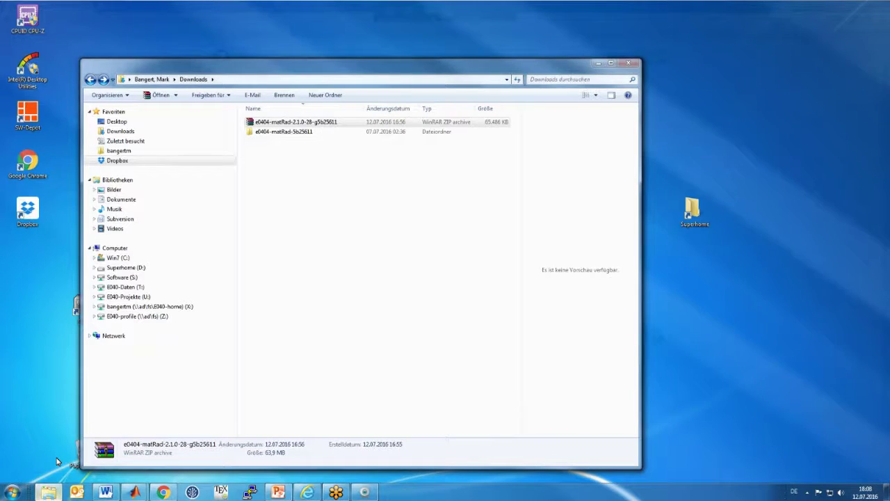
Select the extracted e0404-matRad-5b25611 folder in Downloads, then bring MATLAB to the front.
{"action": "left_click", "coordinate": [57, 461]}
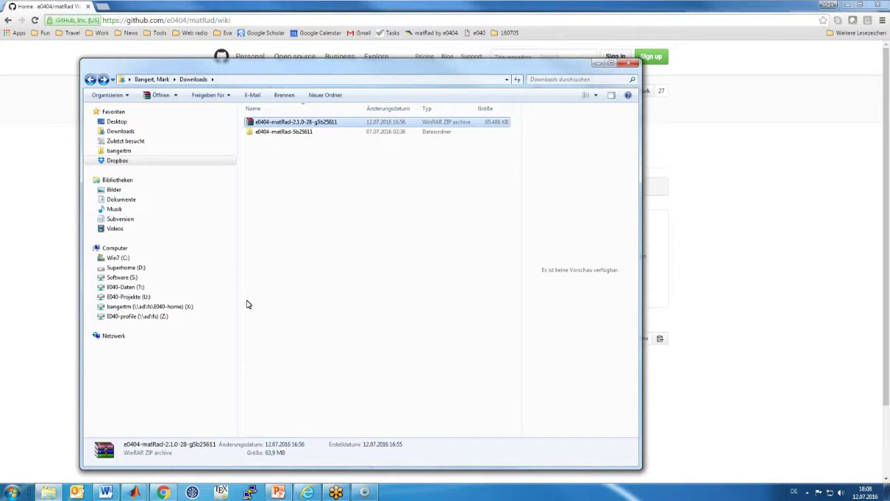
{"action": "left_click", "coordinate": [303, 135]}
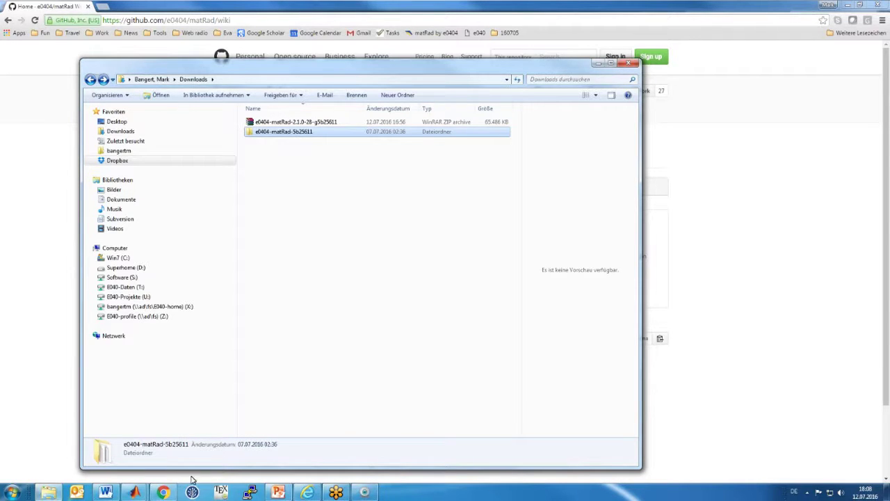
{"action": "mouse_move", "coordinate": [138, 495]}
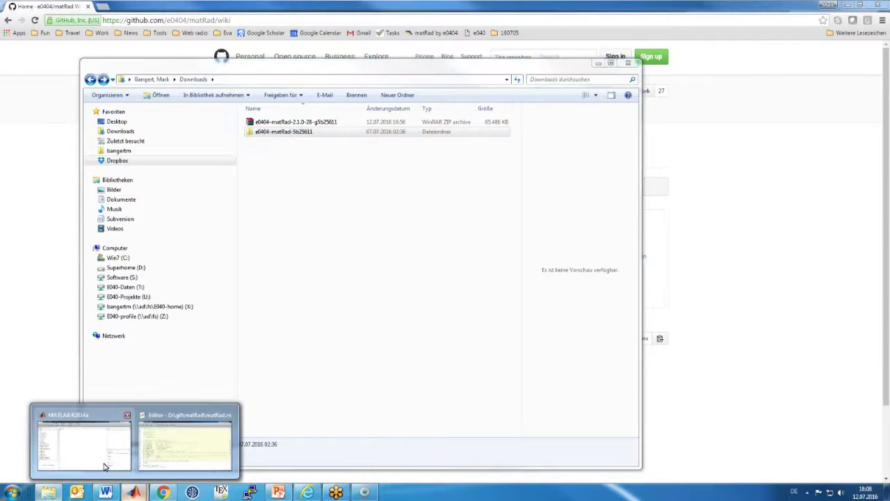
{"action": "left_click", "coordinate": [104, 467]}
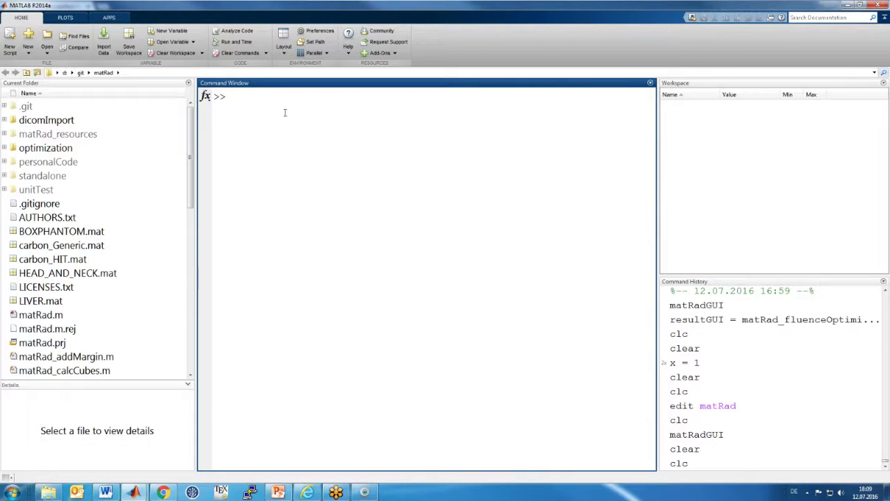
Run matRadGUI in the MATLAB Command Window to start the matRad interface.
{"action": "scroll", "coordinate": [174, 209], "scroll_direction": "down", "scroll_amount": 7}
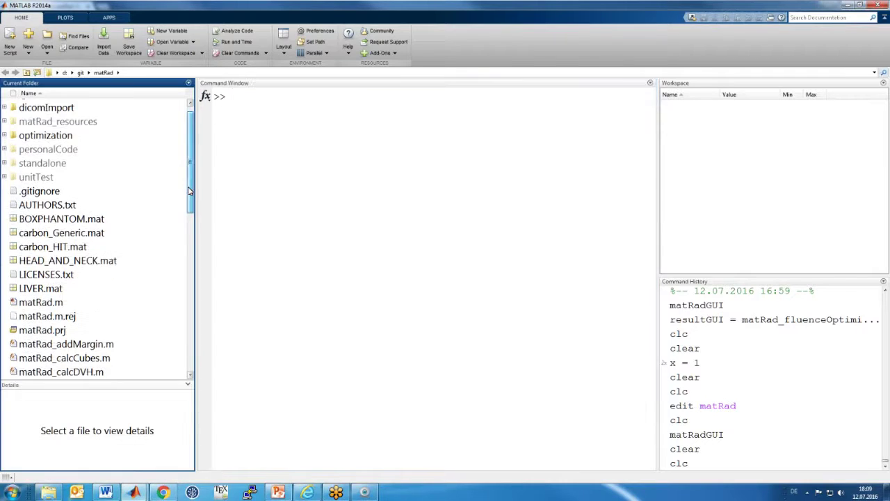
{"action": "left_click", "coordinate": [281, 147]}
{"action": "type", "text": "matRad"}
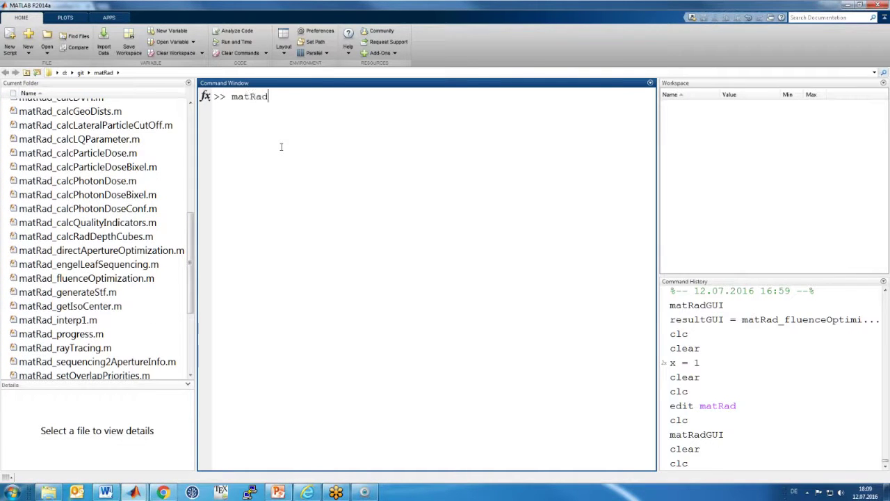
{"action": "type", "text": "GUI"}
{"action": "key", "text": "Return"}
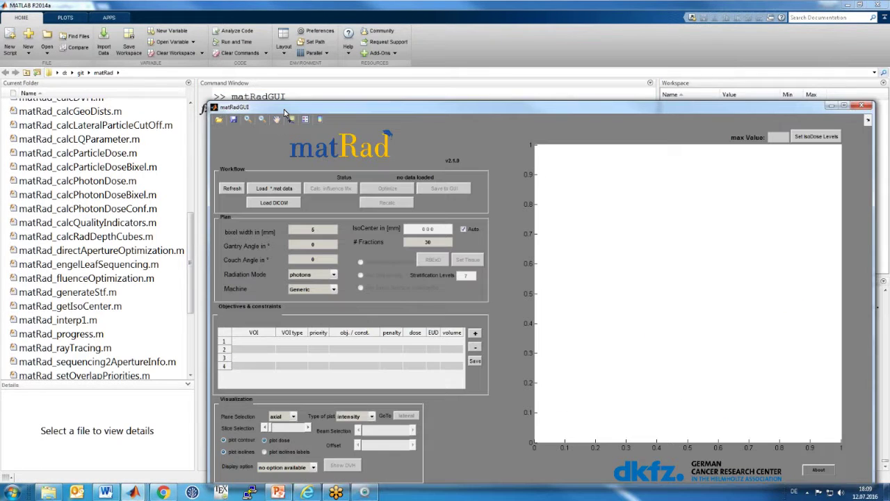
Maximize the matRadGUI window, then open and close the DICOM Import dialog without importing.
{"action": "double_click", "coordinate": [284, 109]}
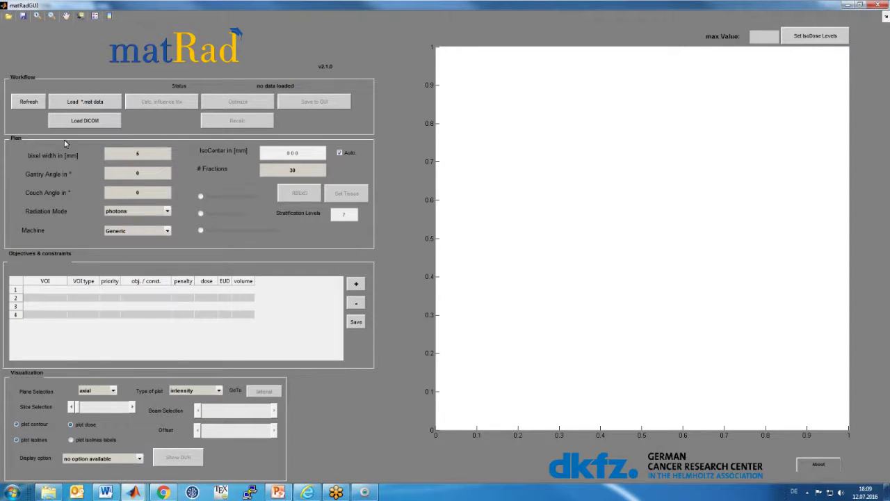
{"action": "left_click", "coordinate": [95, 123]}
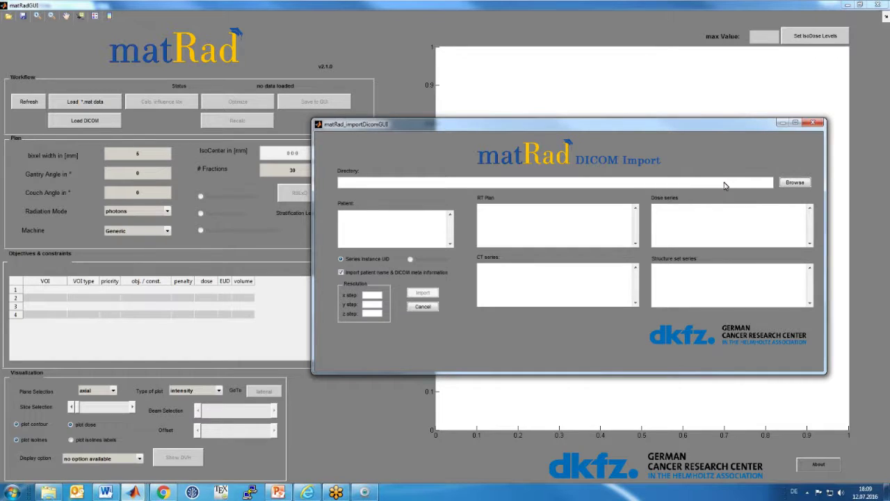
{"action": "left_click", "coordinate": [811, 125]}
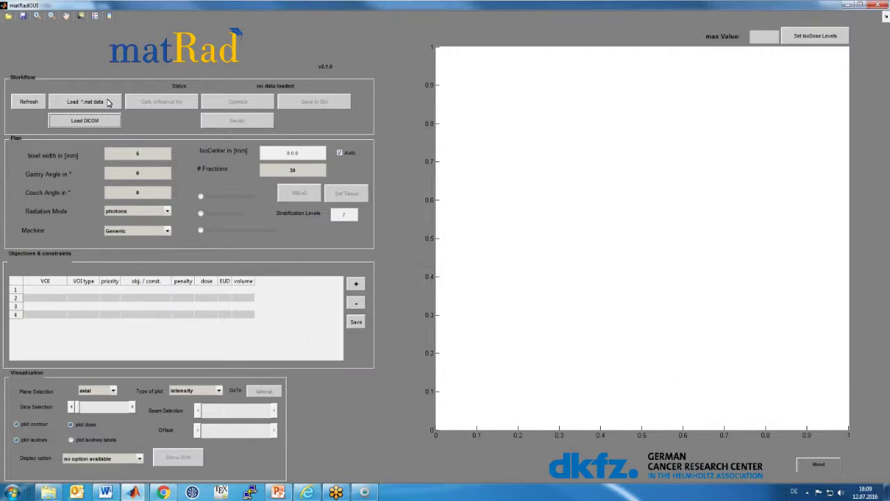
Load the PROSTATE patient .mat data into matRad.
{"action": "left_click", "coordinate": [108, 103]}
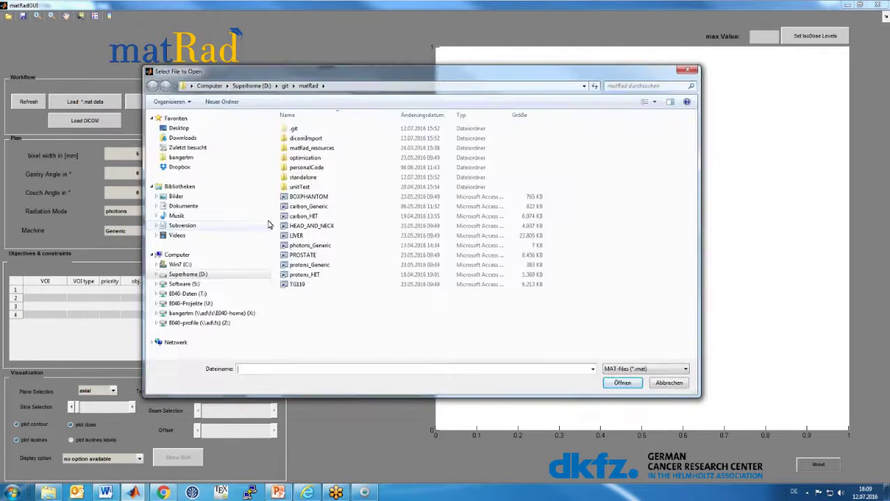
{"action": "left_click", "coordinate": [303, 256]}
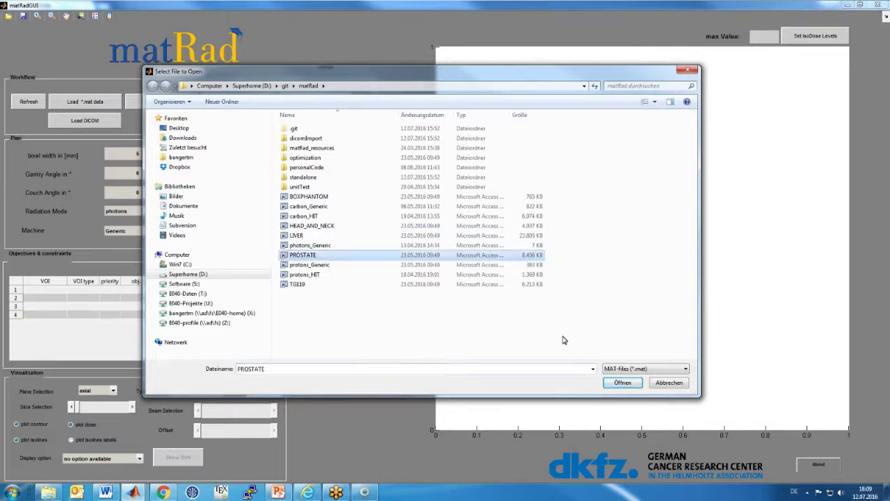
{"action": "left_click", "coordinate": [617, 385]}
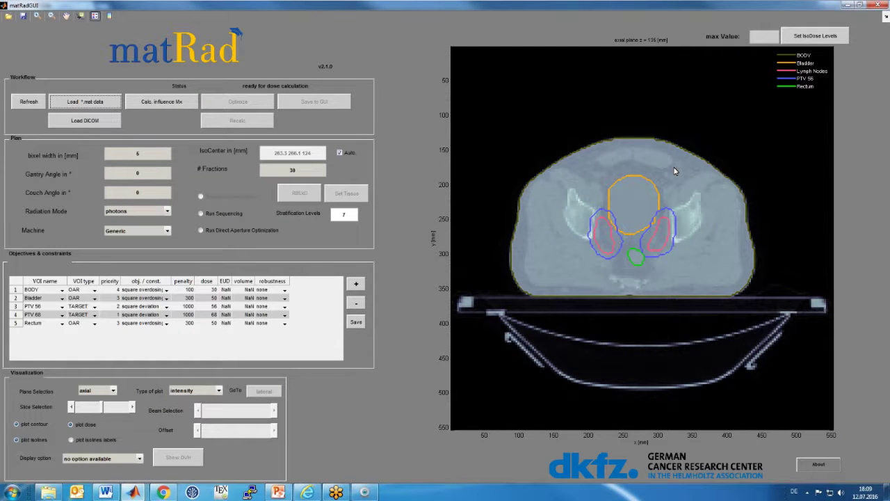
Step forward three axial CT slices, then switch Plane Selection to sagittal.
{"action": "left_click", "coordinate": [132, 410]}
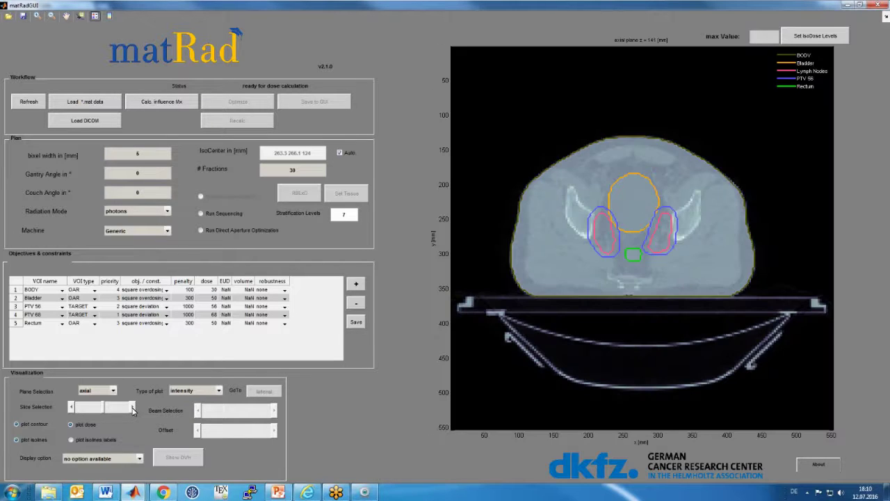
{"action": "left_click", "coordinate": [132, 411]}
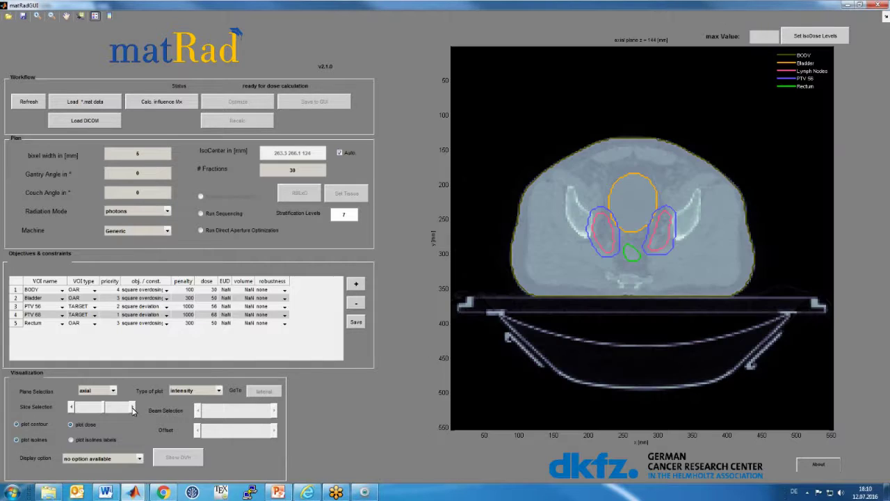
{"action": "left_click", "coordinate": [132, 410]}
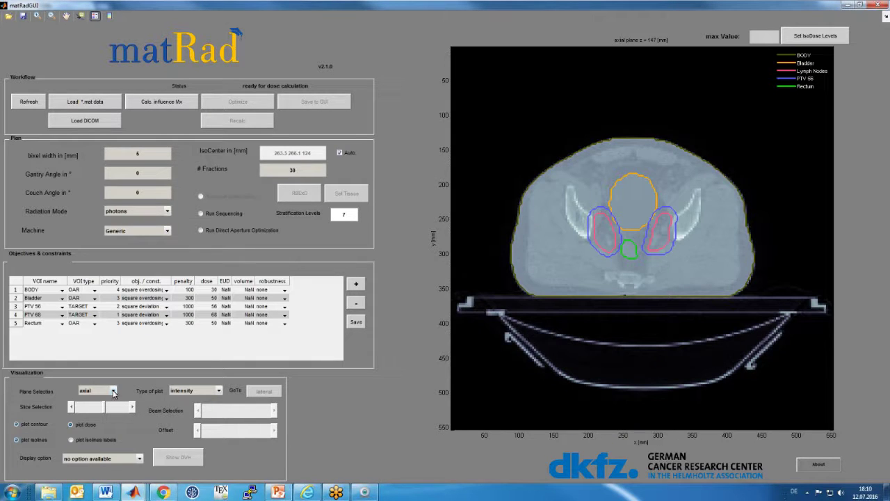
{"action": "left_click", "coordinate": [114, 391]}
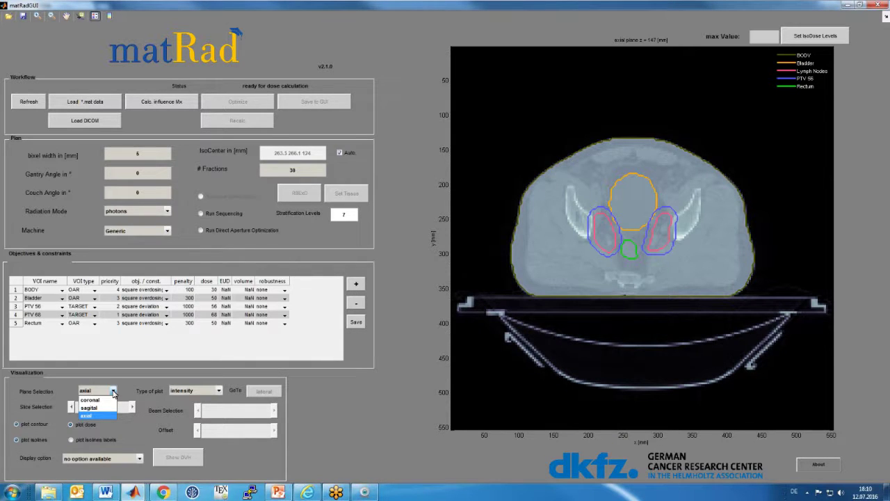
{"action": "left_click", "coordinate": [107, 408]}
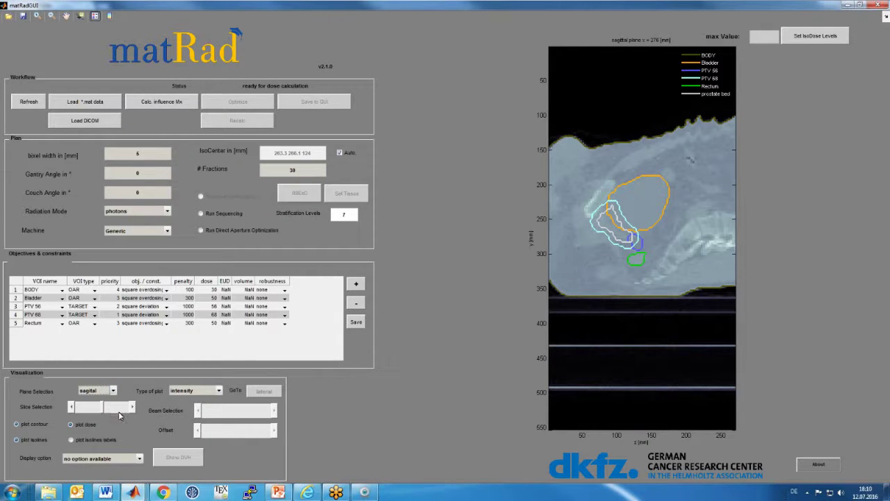
Open the ct struct in the Variables editor and view its resolution field.
{"action": "mouse_move", "coordinate": [136, 493]}
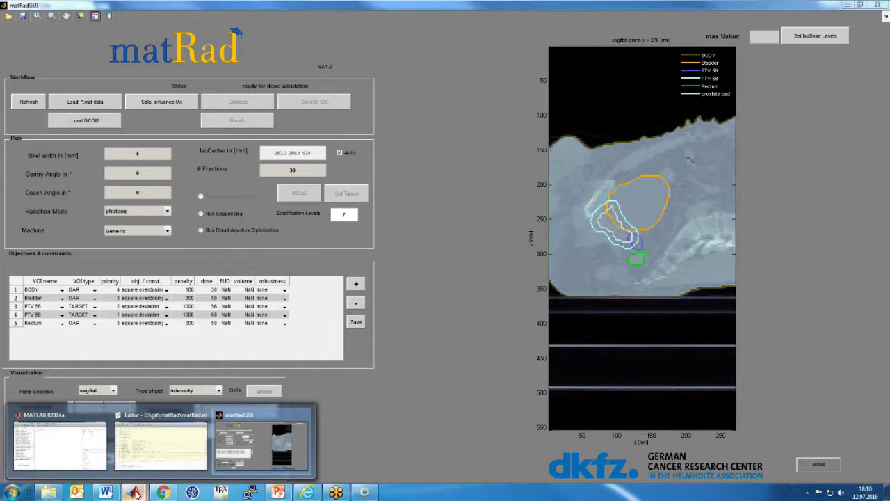
{"action": "left_click", "coordinate": [97, 471]}
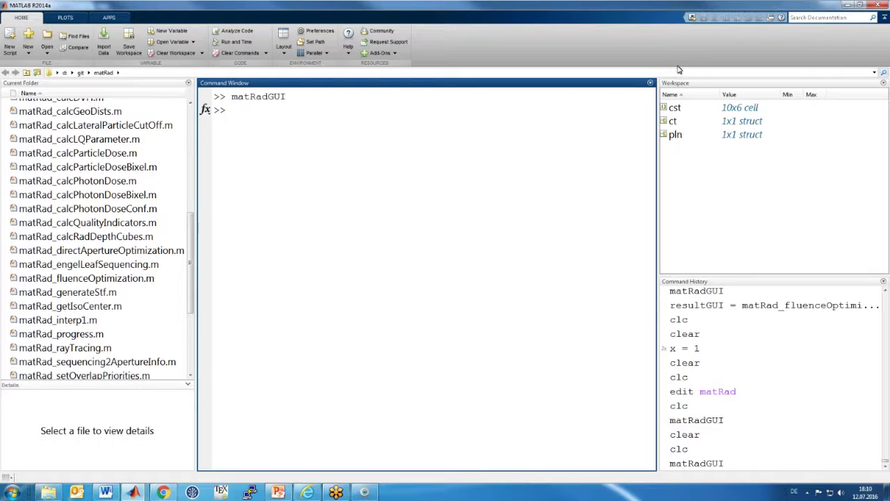
{"action": "left_click", "coordinate": [674, 122]}
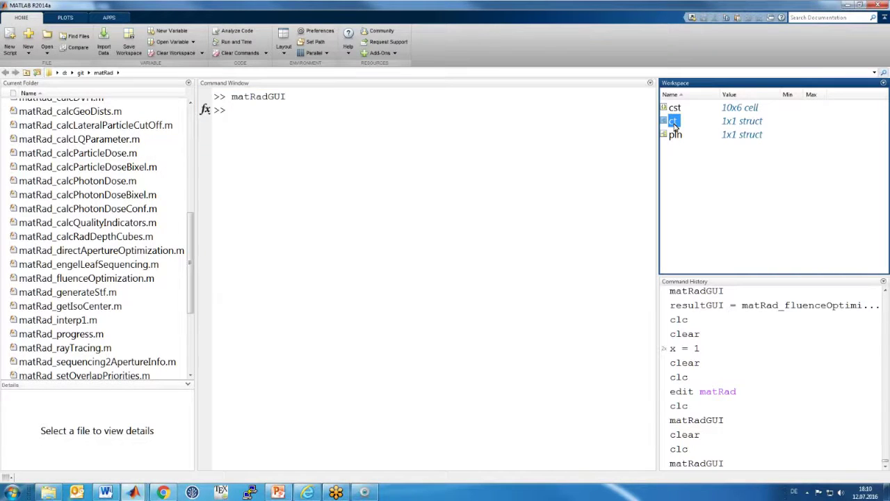
{"action": "double_click", "coordinate": [674, 123]}
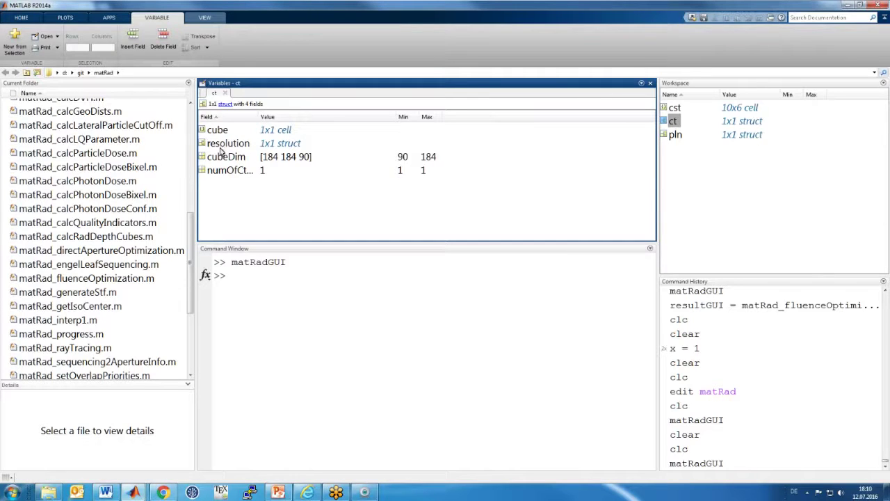
{"action": "double_click", "coordinate": [222, 144]}
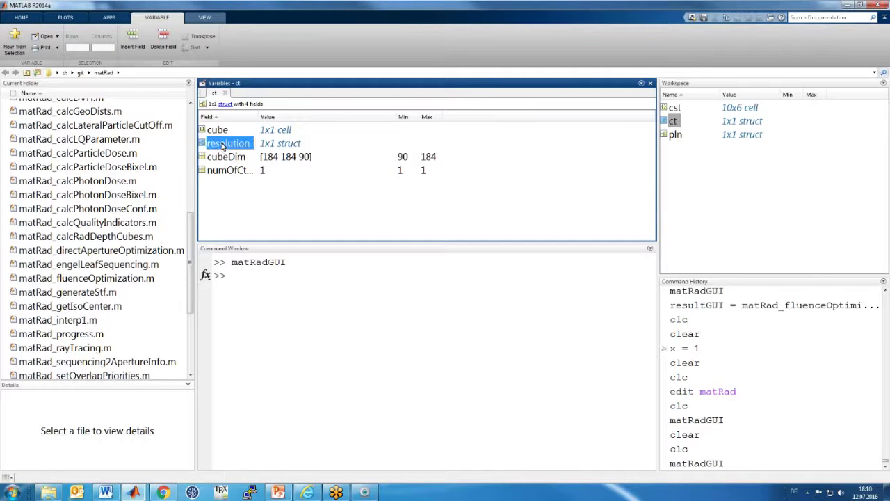
Open ct's cube field, widening column 1 to show the 184x184x90 double array.
{"action": "left_click", "coordinate": [215, 94]}
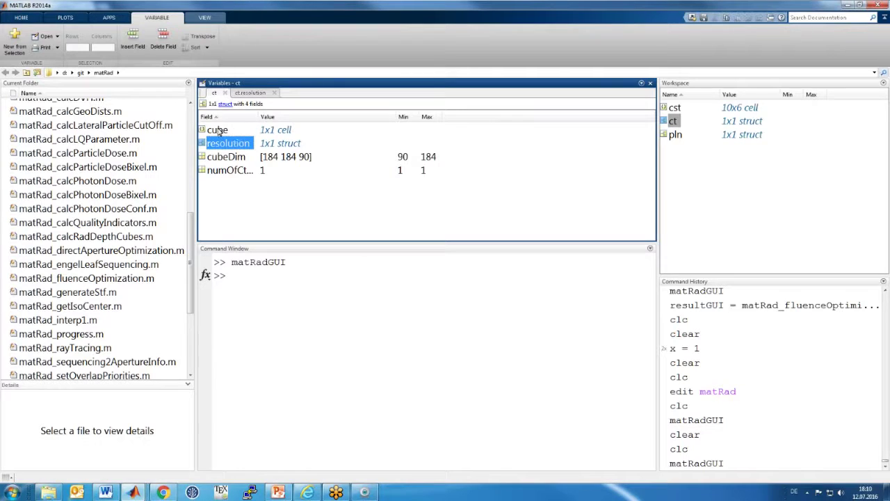
{"action": "left_click", "coordinate": [221, 132]}
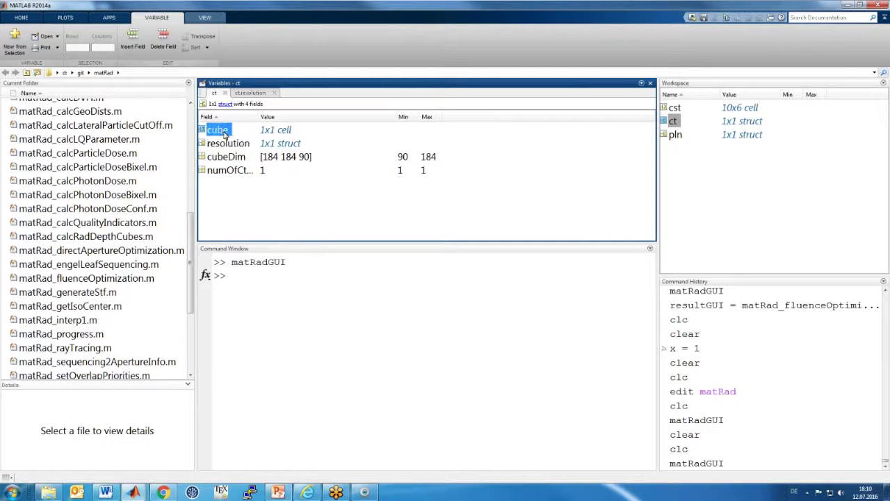
{"action": "double_click", "coordinate": [222, 132]}
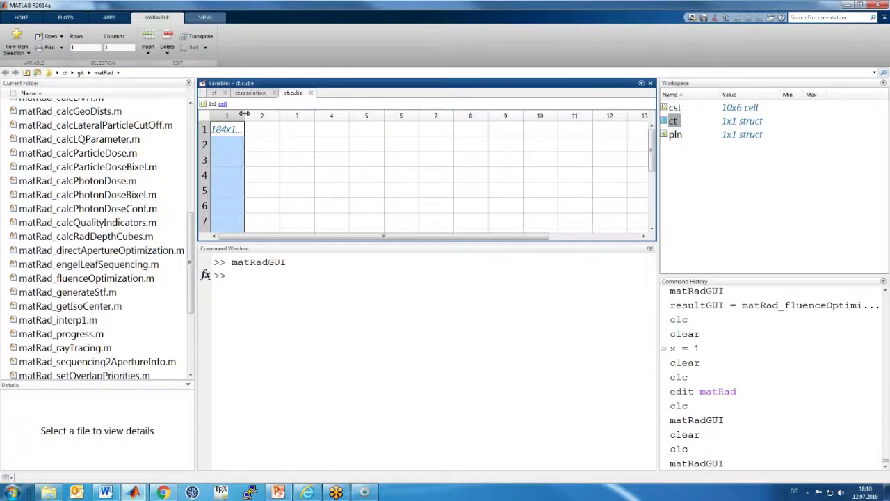
{"action": "left_click", "coordinate": [263, 275]}
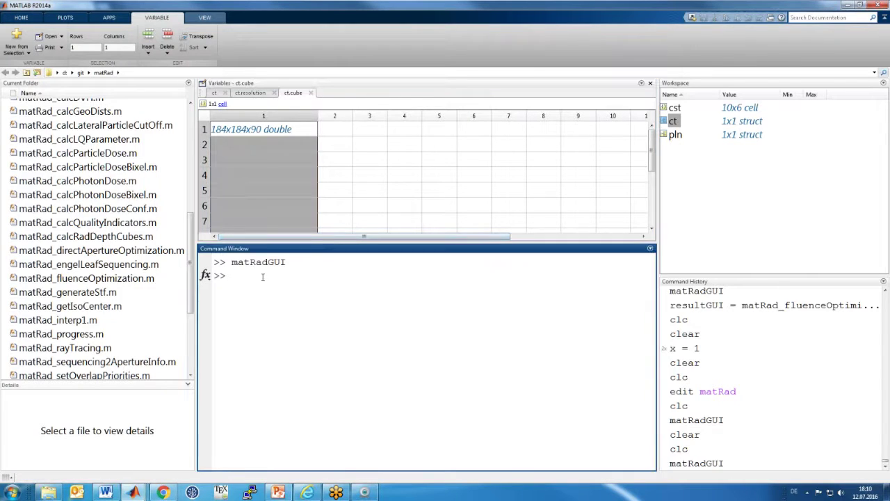
Open cst, widen its columns to read structure names and VOI types, and open BODY's voxel list.
{"action": "double_click", "coordinate": [675, 108]}
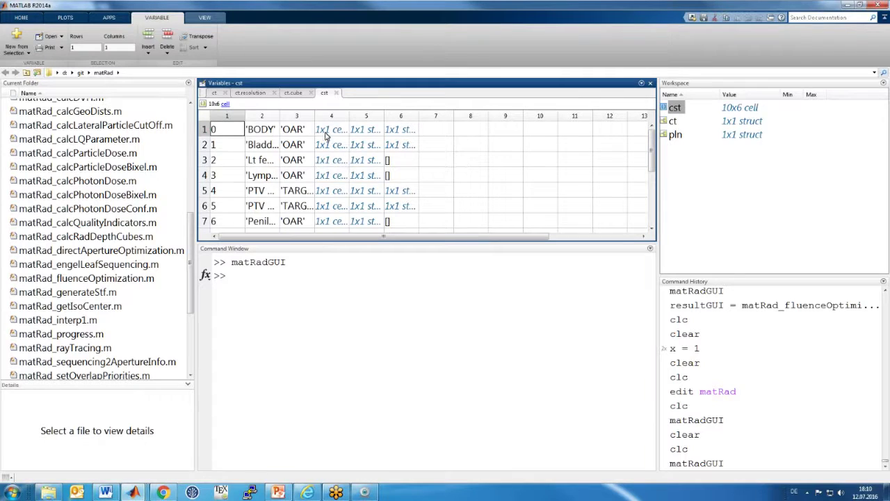
{"action": "left_click", "coordinate": [277, 117]}
{"action": "left_click_drag", "start_coordinate": [279, 117], "coordinate": [307, 117]}
{"action": "left_click", "coordinate": [344, 116]}
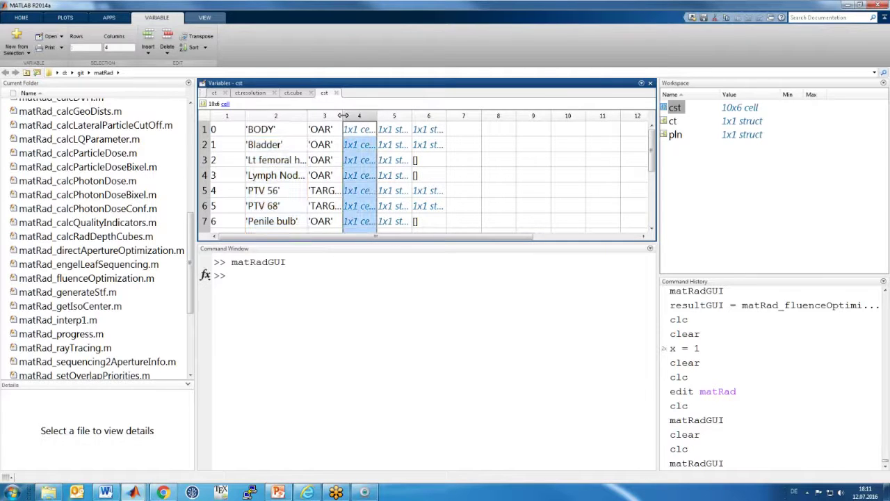
{"action": "left_click_drag", "start_coordinate": [341, 114], "coordinate": [390, 115]}
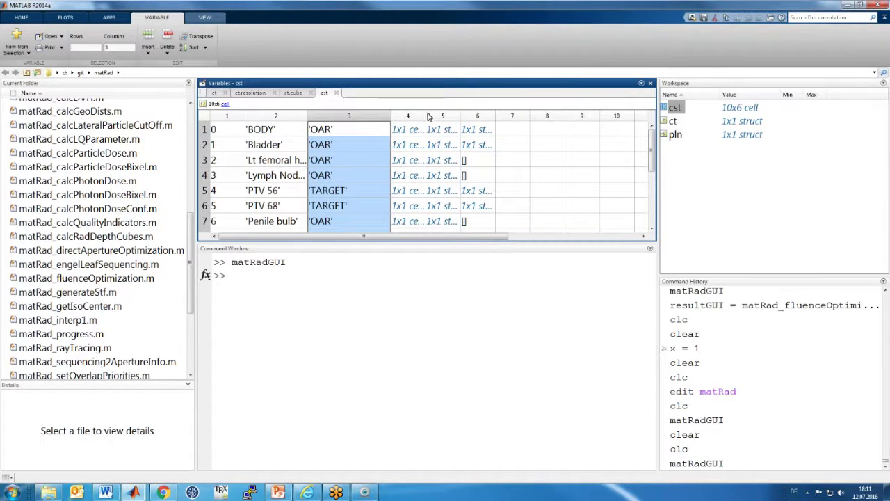
{"action": "left_click_drag", "start_coordinate": [427, 114], "coordinate": [481, 115]}
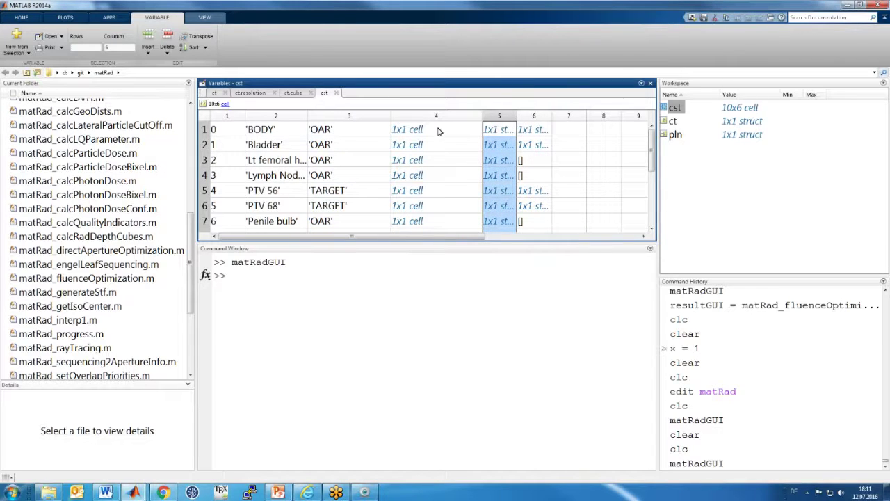
{"action": "double_click", "coordinate": [439, 131]}
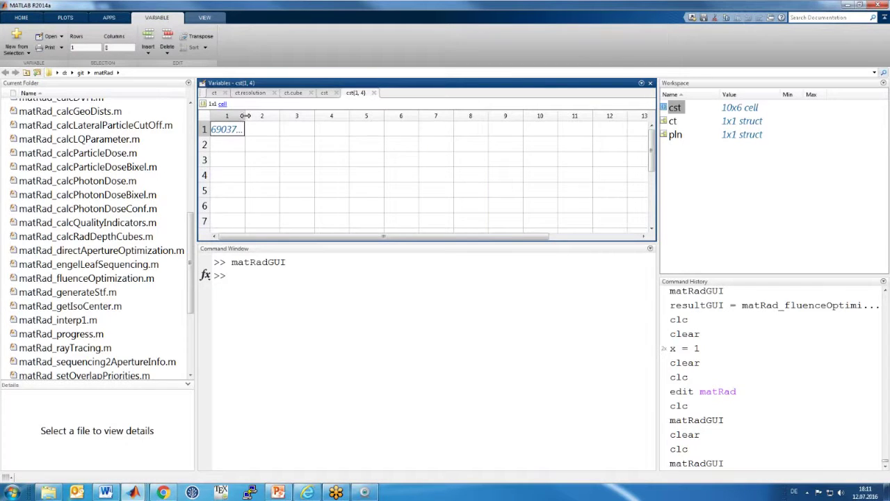
{"action": "left_click_drag", "start_coordinate": [245, 116], "coordinate": [293, 116]}
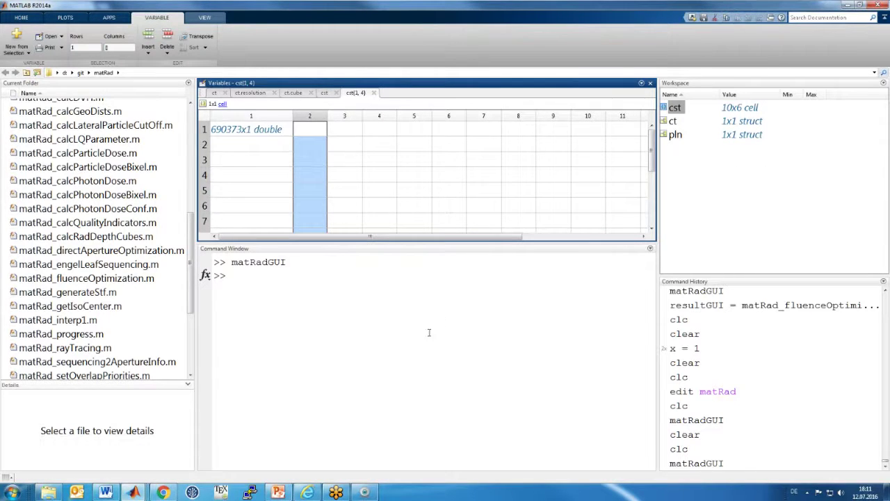
Open pln and widen the view to read its fields, including radiationMode 'photons'.
{"action": "double_click", "coordinate": [675, 134]}
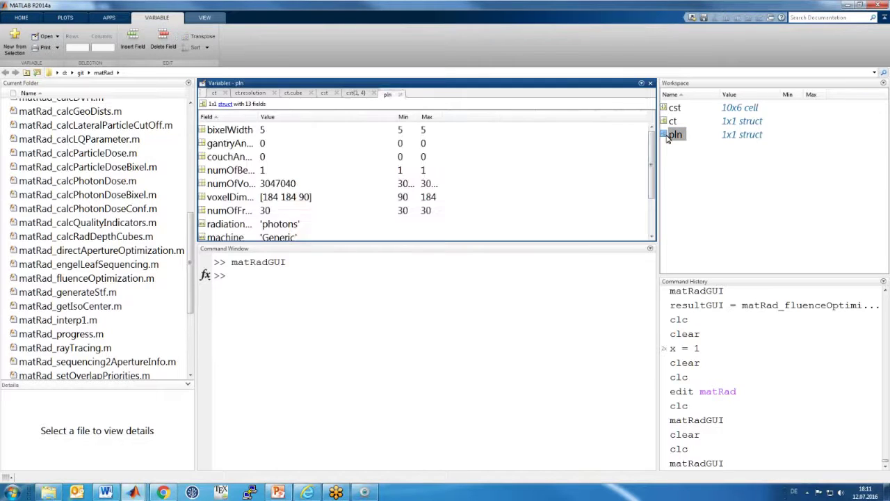
{"action": "left_click_drag", "start_coordinate": [432, 245], "coordinate": [430, 318]}
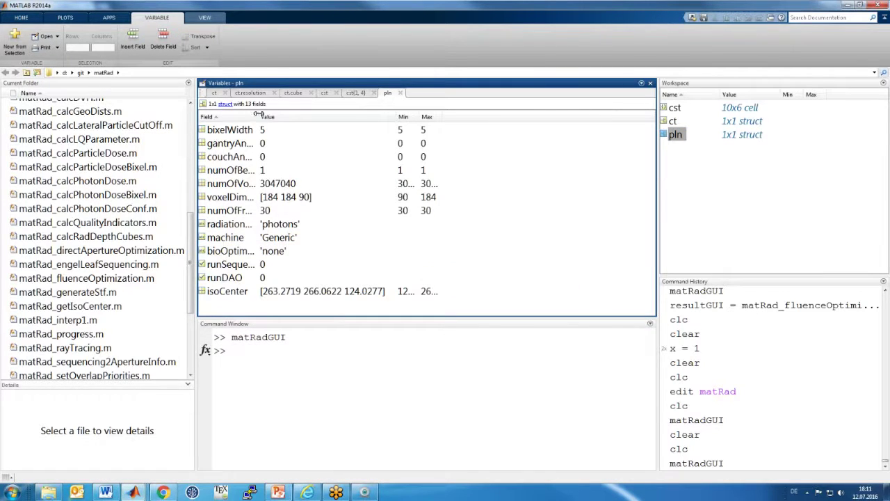
{"action": "left_click_drag", "start_coordinate": [258, 114], "coordinate": [324, 117]}
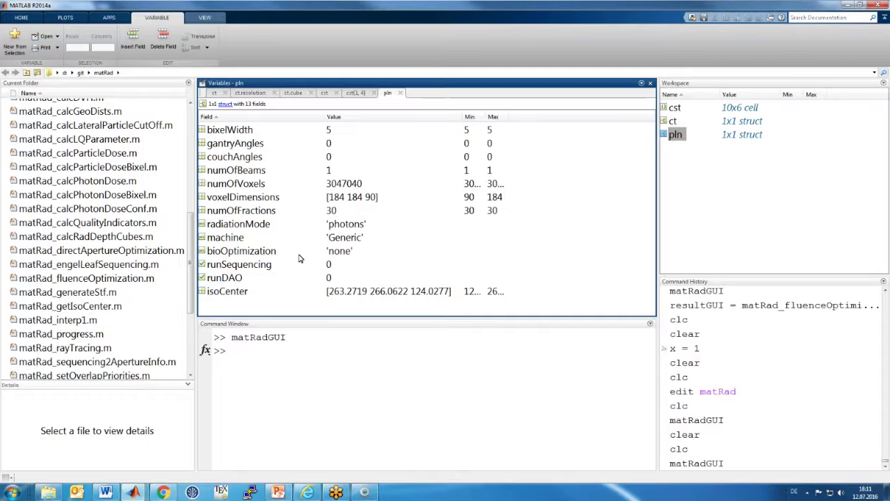
{"action": "double_click", "coordinate": [346, 224]}
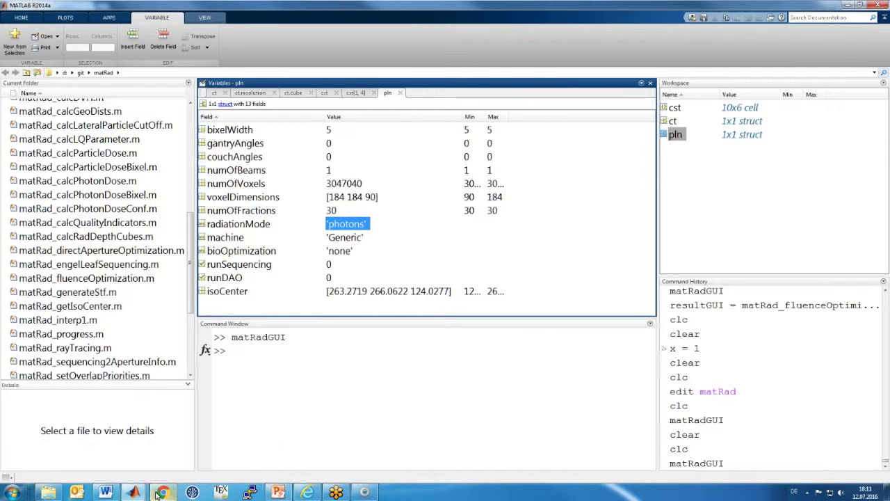
{"action": "left_click", "coordinate": [133, 493]}
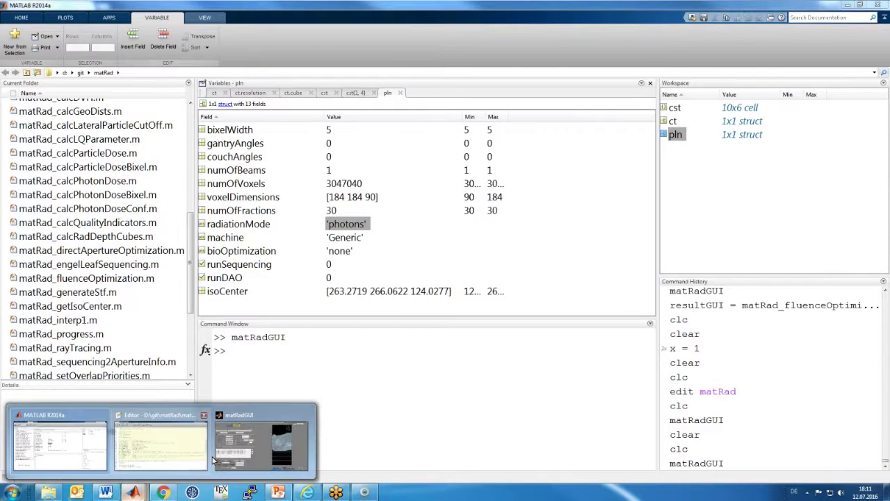
Switch the radiation mode to protons with gantry angles 90 270 and couch angles 0 0.
{"action": "left_click", "coordinate": [227, 456]}
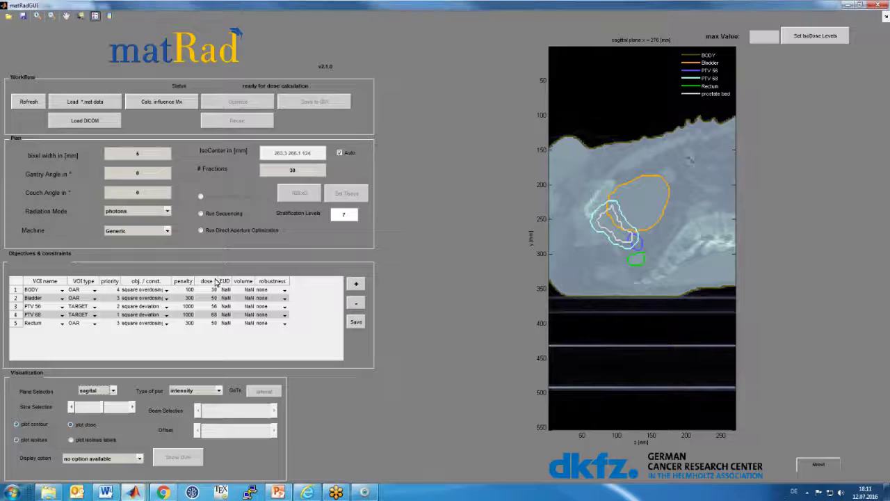
{"action": "left_click", "coordinate": [167, 212]}
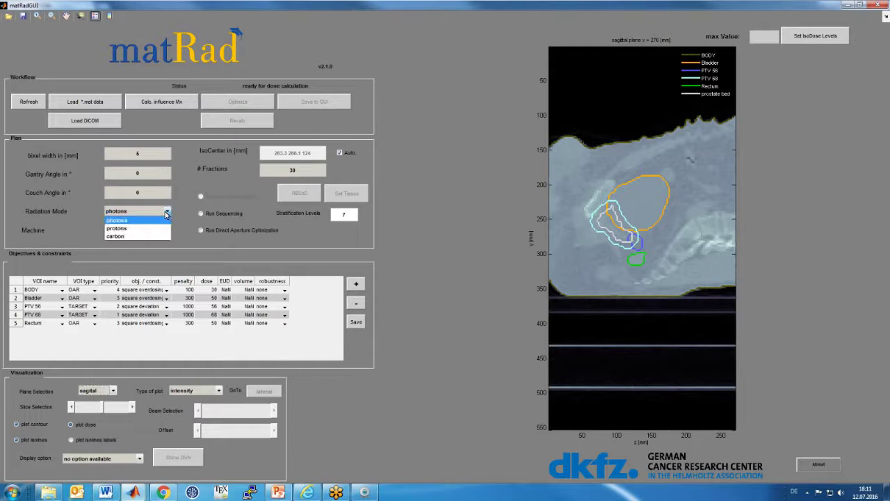
{"action": "left_click", "coordinate": [124, 228]}
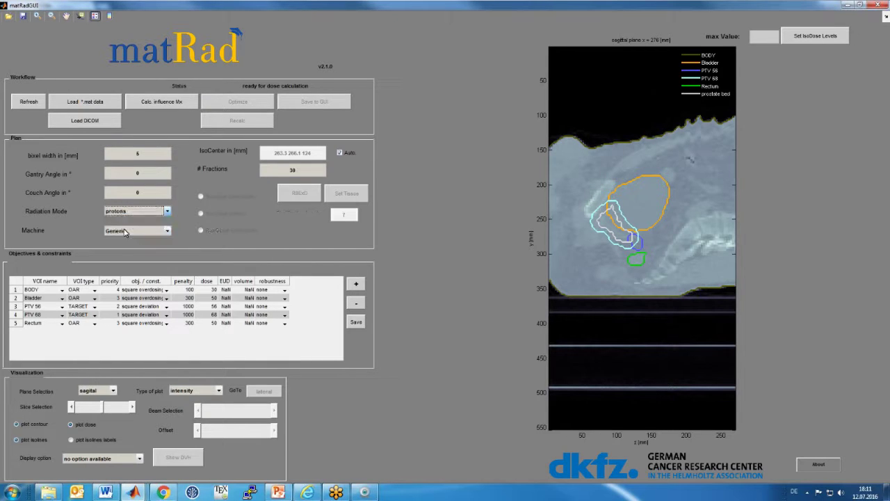
{"action": "left_click", "coordinate": [155, 174]}
{"action": "type", "text": "270"}
{"action": "key", "text": "Tab"}
Set the bixel width to 5 mm and start the dose influence matrix calculation.
{"action": "left_click", "coordinate": [150, 154]}
{"action": "left_click", "coordinate": [136, 153]}
{"action": "type", "text": "5"}
{"action": "key", "text": "BackSpace"}
{"action": "type", "text": "6"}
{"action": "left_click", "coordinate": [162, 106]}
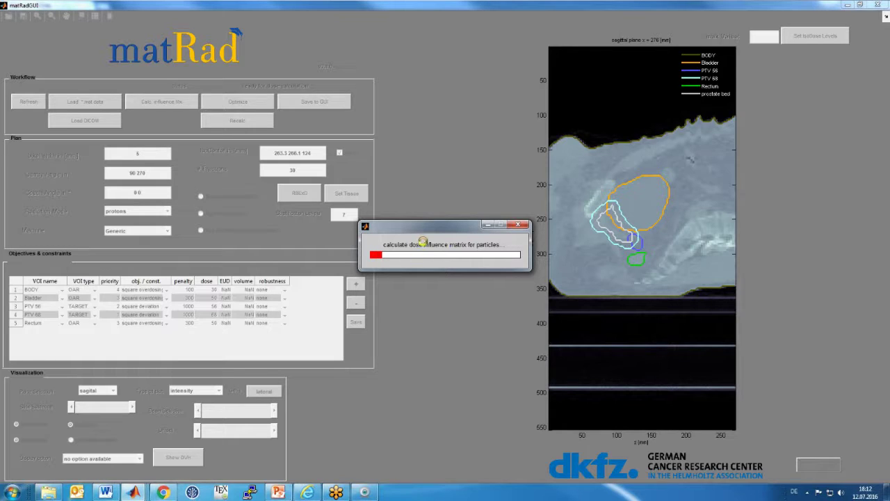
Minimize matRad and move the progress dialog aside while the influence matrix finishes.
{"action": "left_click", "coordinate": [846, 6]}
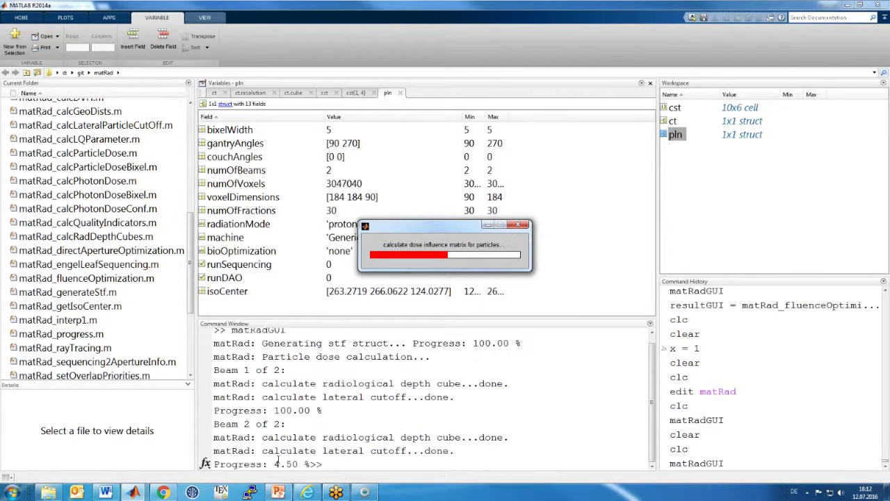
{"action": "left_click_drag", "start_coordinate": [400, 226], "coordinate": [509, 228]}
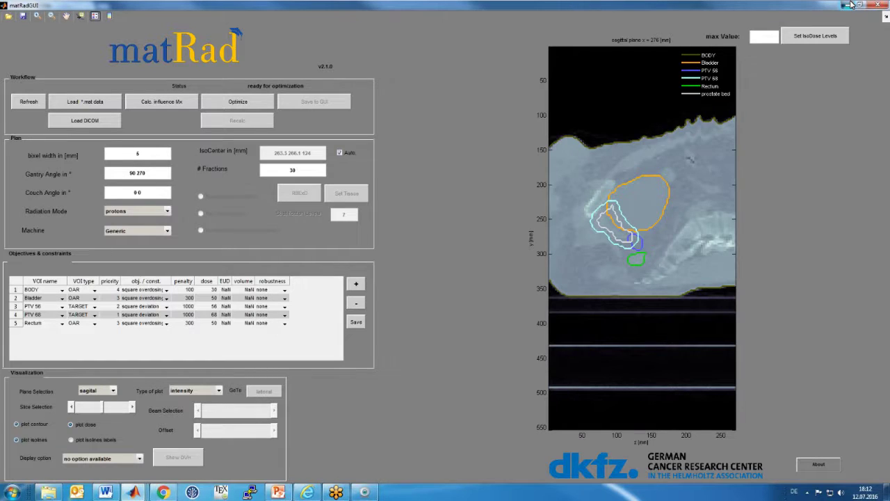
Open dij in the Variables editor and check its 16448 total bixels across 2 beams.
{"action": "left_click", "coordinate": [848, 5]}
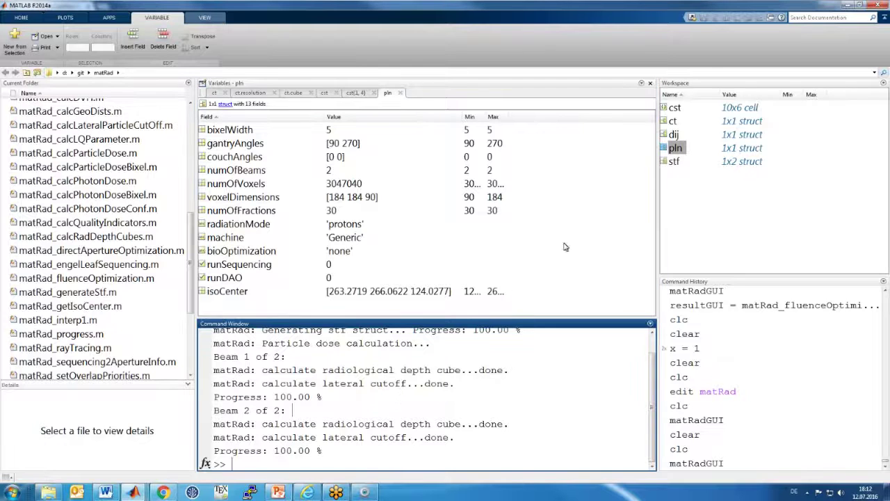
{"action": "left_click", "coordinate": [674, 136]}
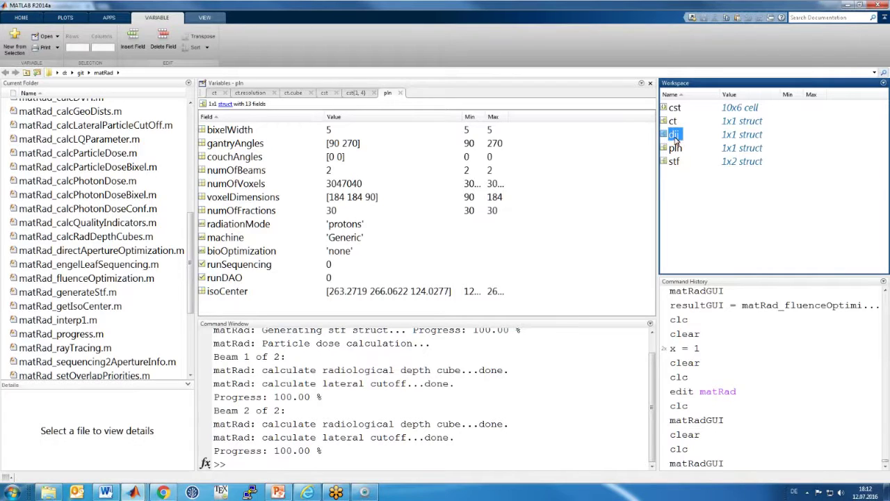
{"action": "double_click", "coordinate": [674, 136]}
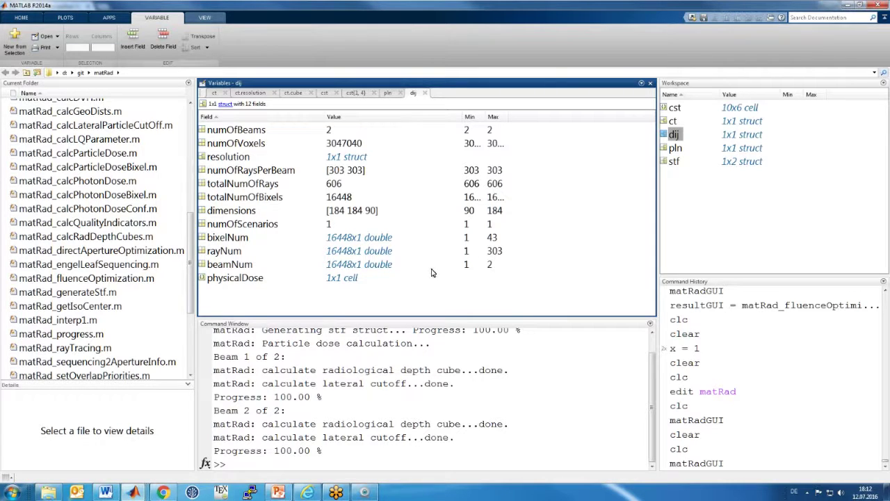
{"action": "double_click", "coordinate": [333, 200]}
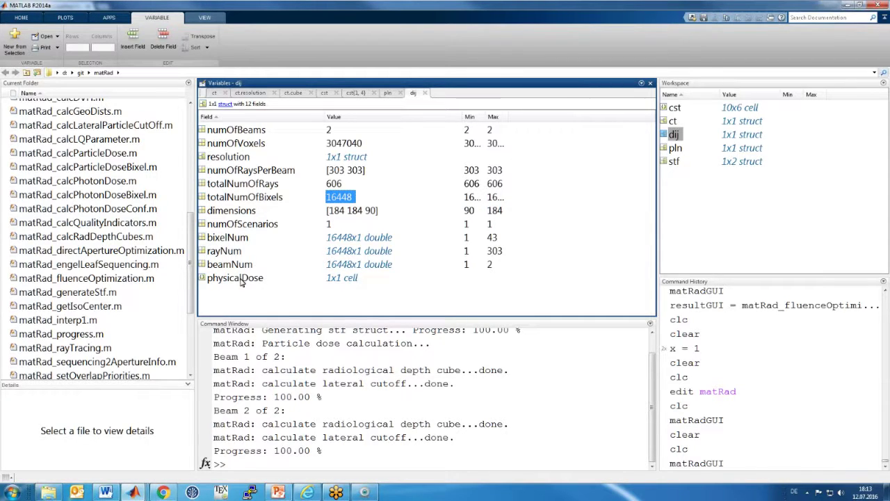
{"action": "left_click", "coordinate": [341, 459]}
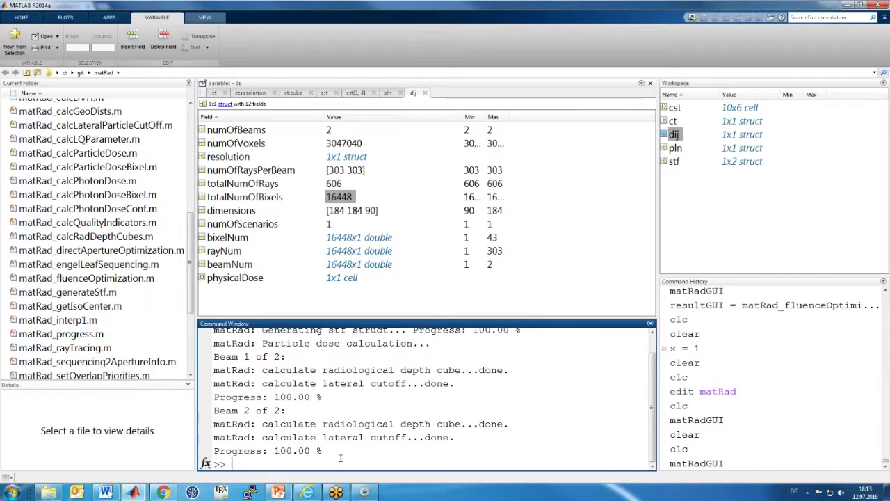
Run resultGUI = matRad_fluenceOptimization(dij,cst,pln) in the MATLAB command window.
{"action": "type", "text": "result"}
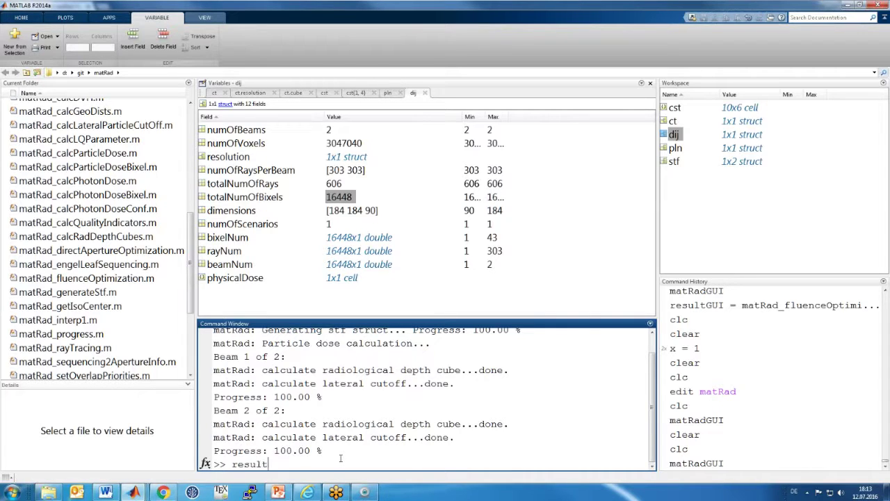
{"action": "type", "text": "GUI = matRad_flue"}
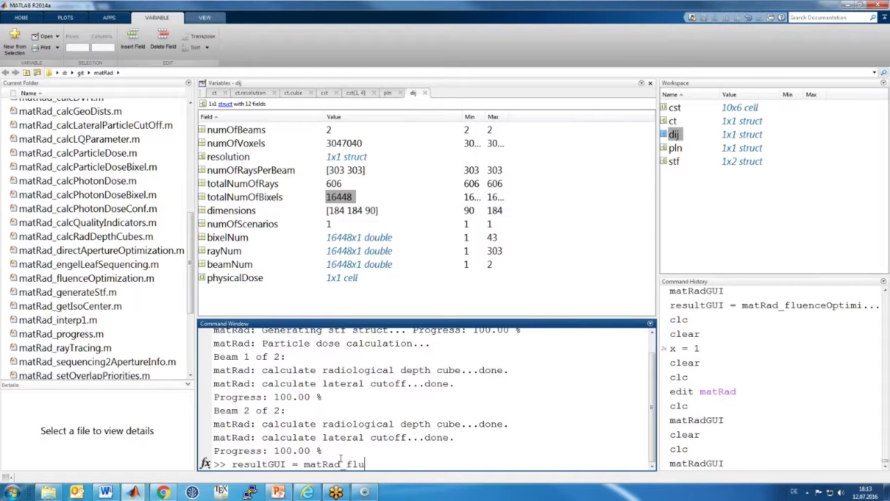
{"action": "key", "text": "Tab"}
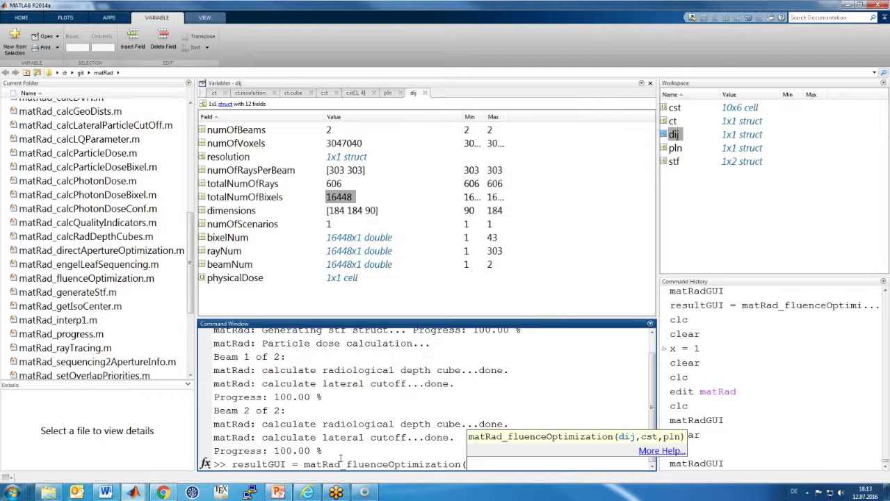
{"action": "type", "text": "(dij,cst,pln)"}
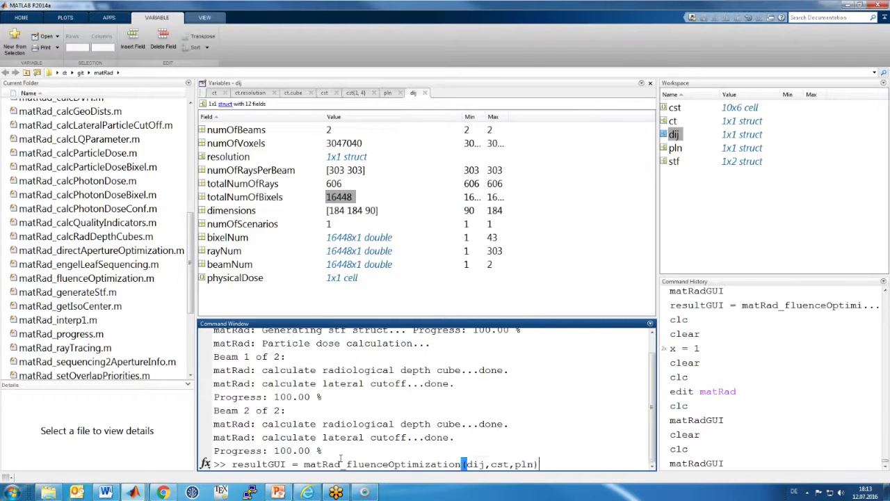
{"action": "key", "text": "Return"}
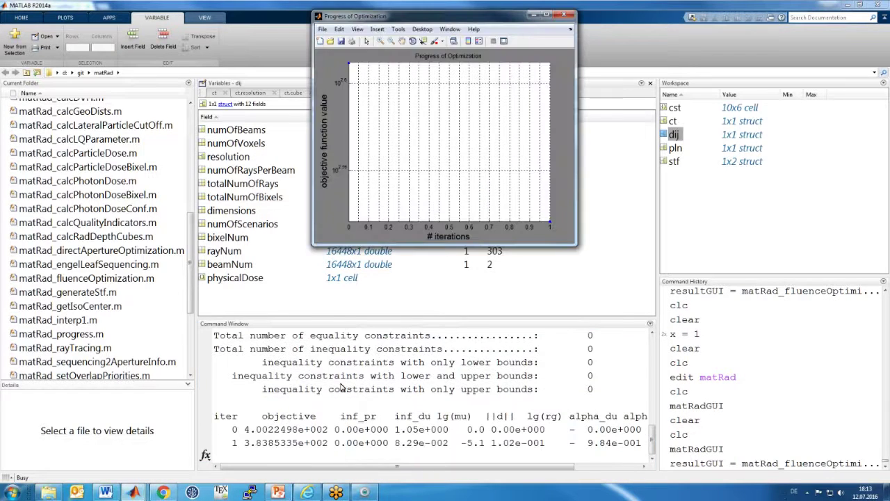
Follow the optimizer output and progress plot until convergence, then close the plot.
{"action": "left_click", "coordinate": [355, 318]}
{"action": "left_click_drag", "start_coordinate": [355, 318], "coordinate": [355, 270]}
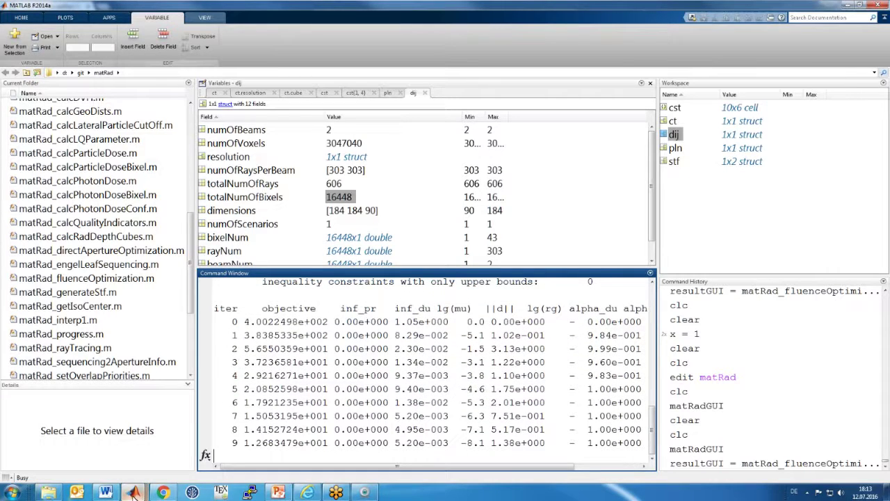
{"action": "mouse_move", "coordinate": [132, 492]}
{"action": "left_click", "coordinate": [369, 455]}
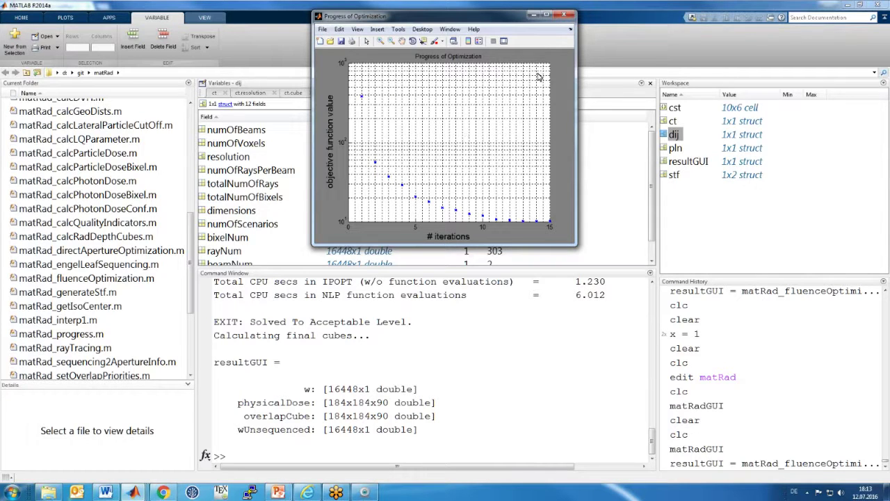
{"action": "left_click", "coordinate": [560, 17]}
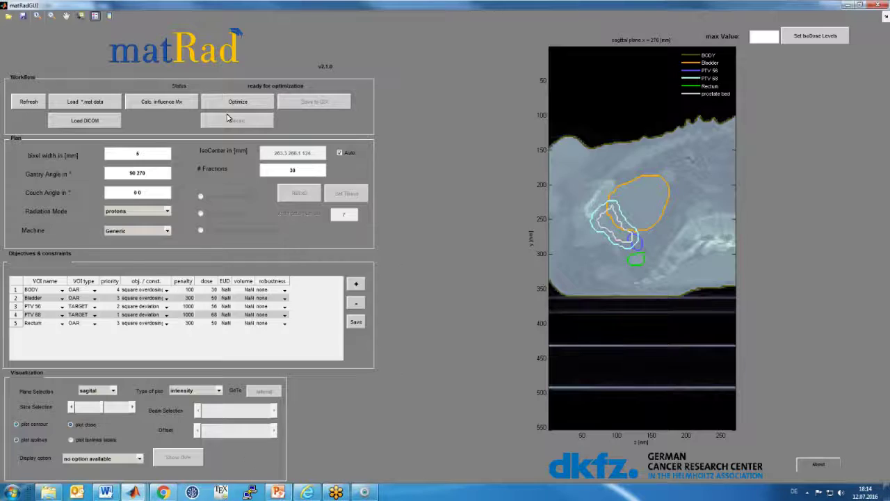
Refresh the optimized dose display, switch to the axial plane, and show the DVH with statistics.
{"action": "left_click", "coordinate": [26, 106]}
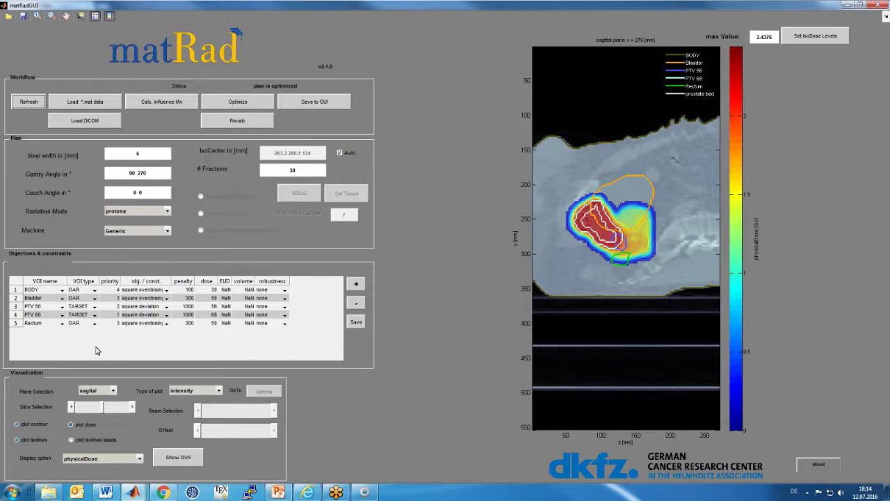
{"action": "left_click", "coordinate": [112, 391]}
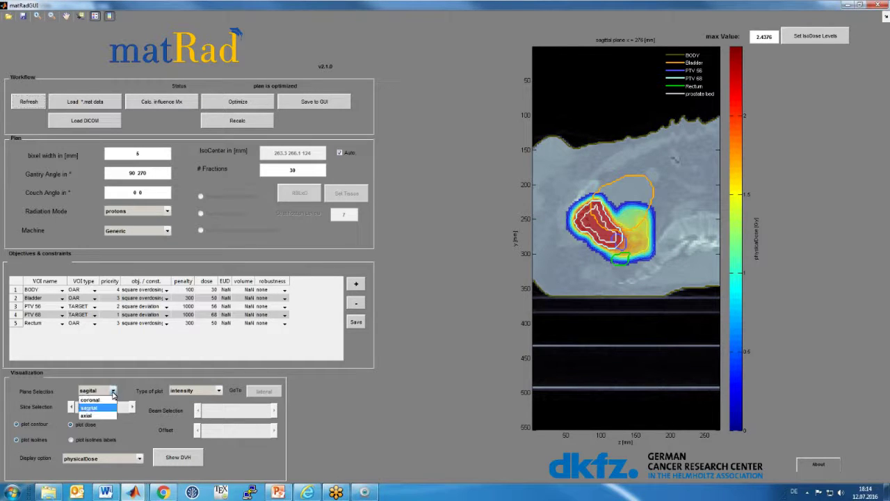
{"action": "left_click", "coordinate": [94, 415]}
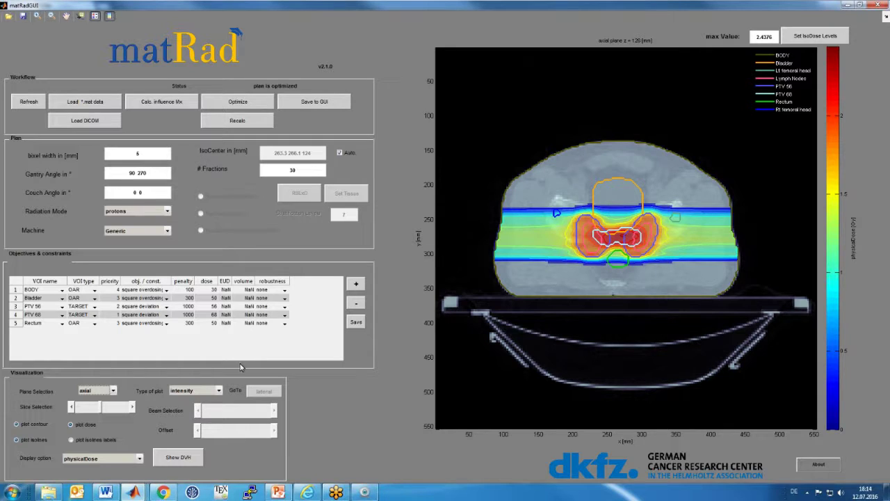
{"action": "left_click", "coordinate": [189, 458]}
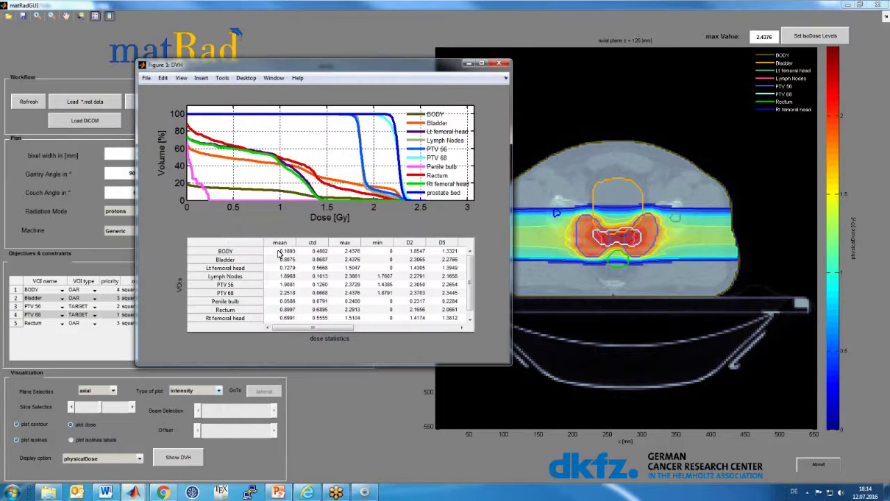
Enlarge the DVH figure to read PTV 68 mean 2.2518 Gy and max 2.4376 Gy, then close it.
{"action": "left_click_drag", "start_coordinate": [268, 70], "coordinate": [214, 42]}
{"action": "left_click_drag", "start_coordinate": [456, 334], "coordinate": [778, 455]}
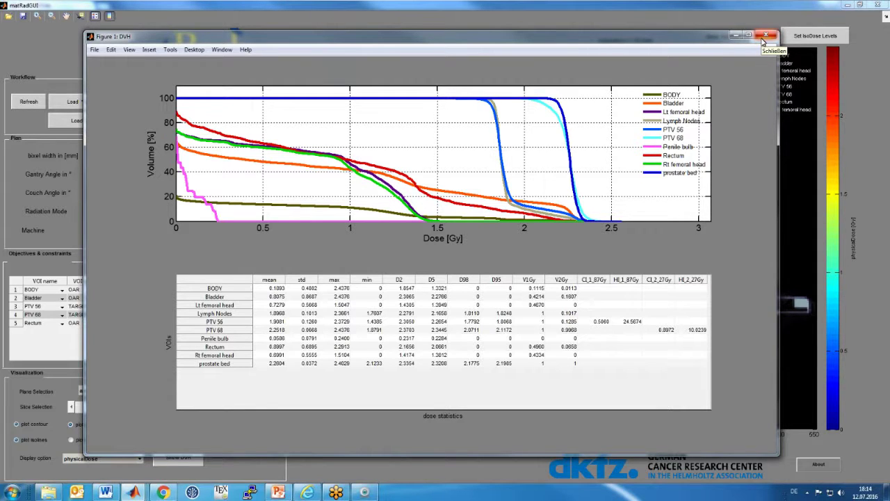
{"action": "left_click", "coordinate": [762, 39]}
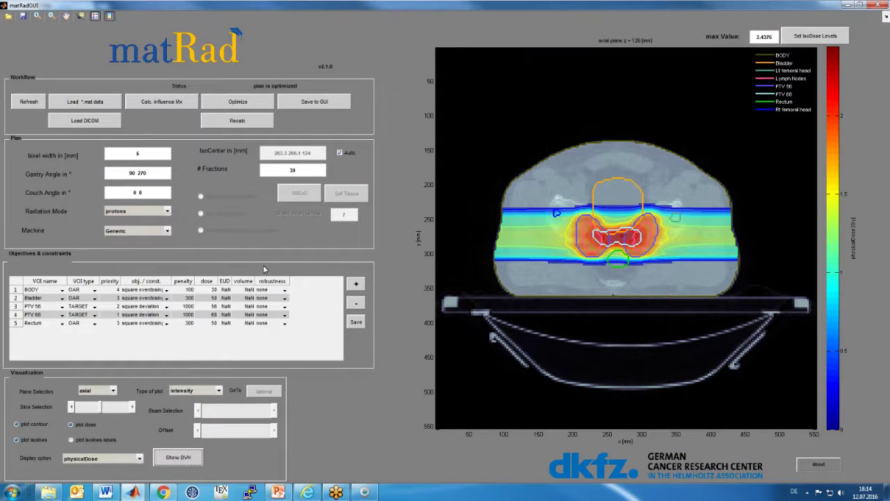
Add a new objective row for PTV 68 as a min dose constraint with dose 68.
{"action": "left_click", "coordinate": [356, 285]}
{"action": "left_click", "coordinate": [47, 334]}
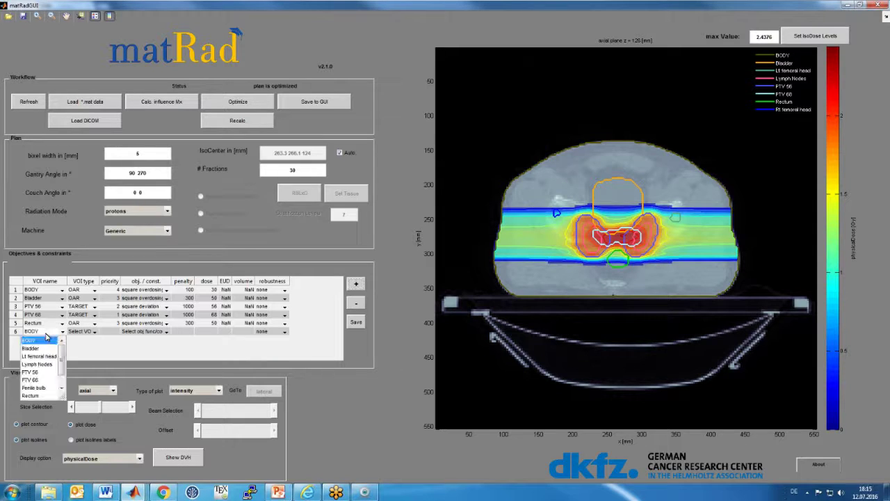
{"action": "left_click", "coordinate": [41, 380]}
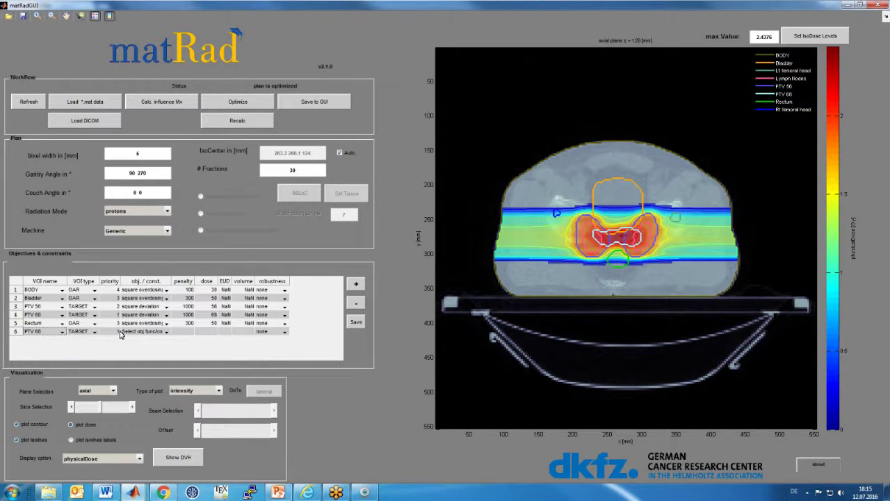
{"action": "left_click", "coordinate": [165, 333]}
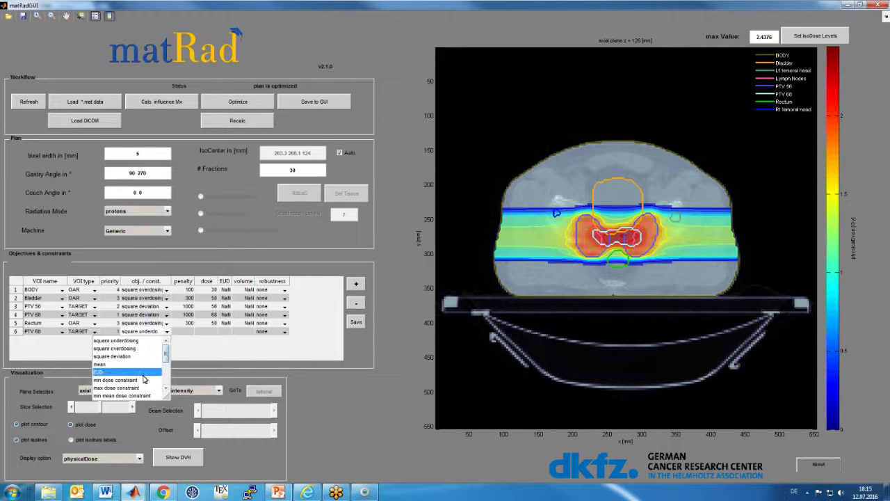
{"action": "double_click", "coordinate": [213, 332]}
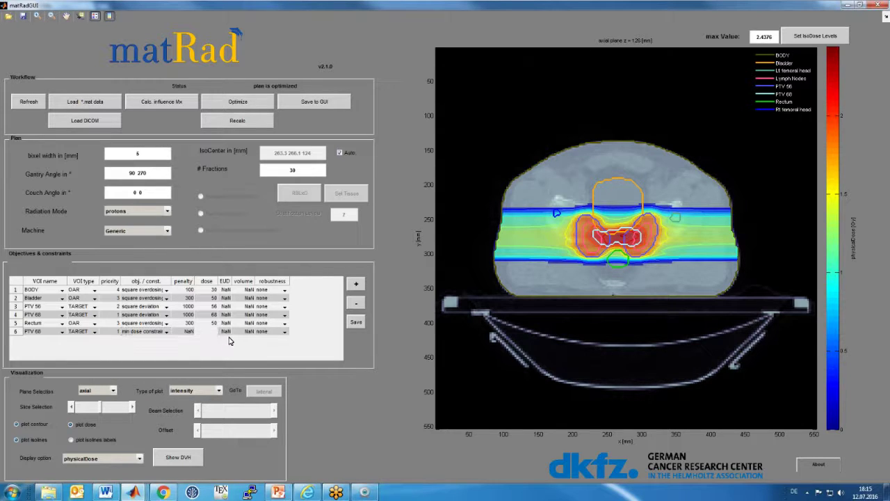
{"action": "type", "text": "68"}
{"action": "key", "text": "Return"}
{"action": "mouse_move", "coordinate": [282, 494]}
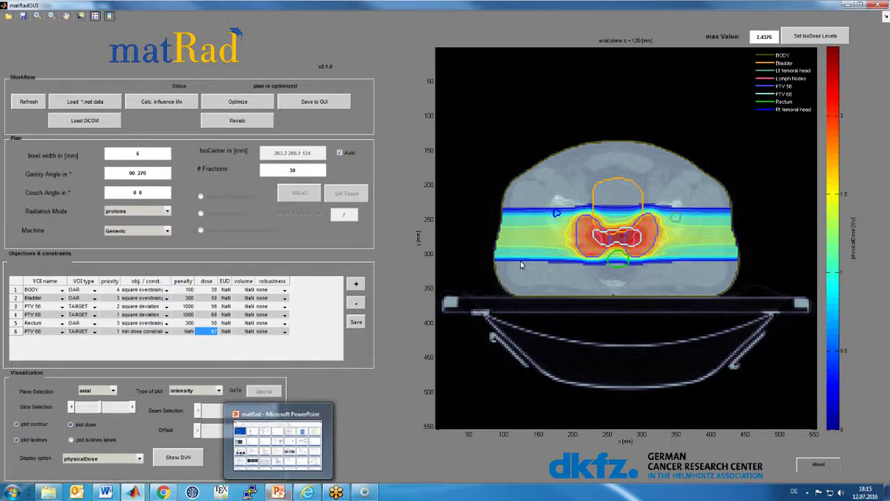
Close matRadGUI, confirm with Yes, and switch back to the PowerPoint slideshow.
{"action": "left_click", "coordinate": [876, 4]}
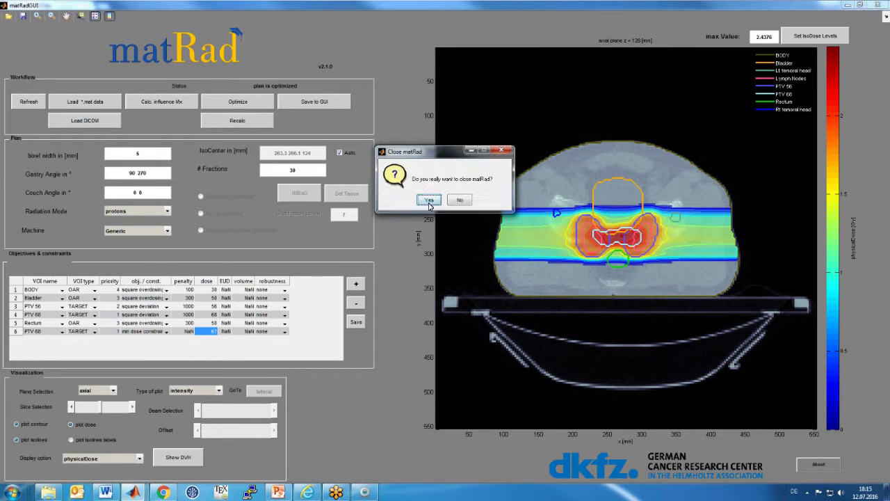
{"action": "left_click", "coordinate": [430, 201]}
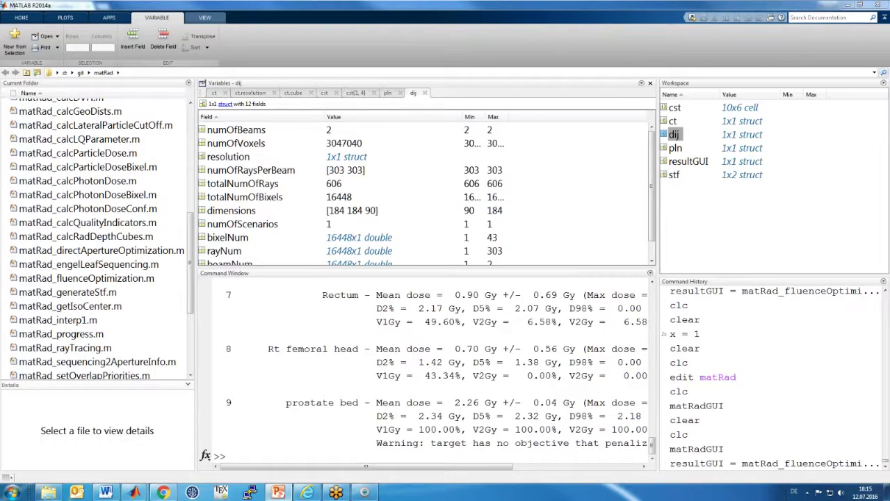
{"action": "key", "text": "alt+Tab"}
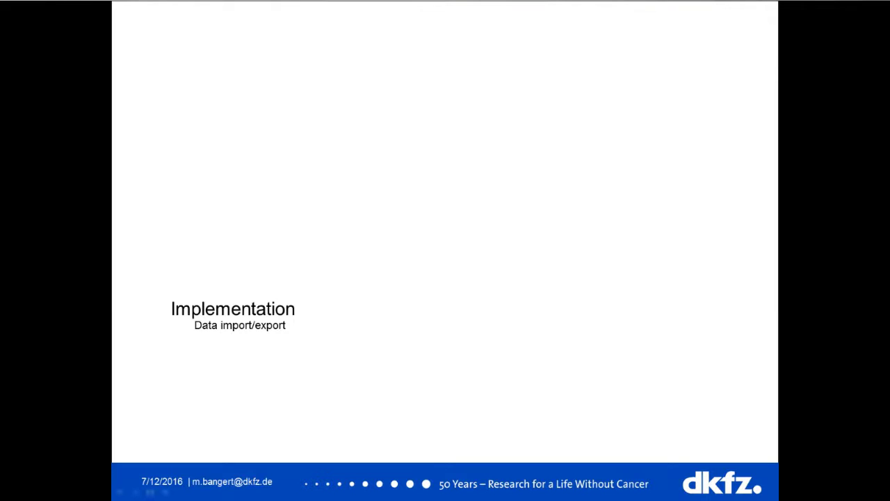